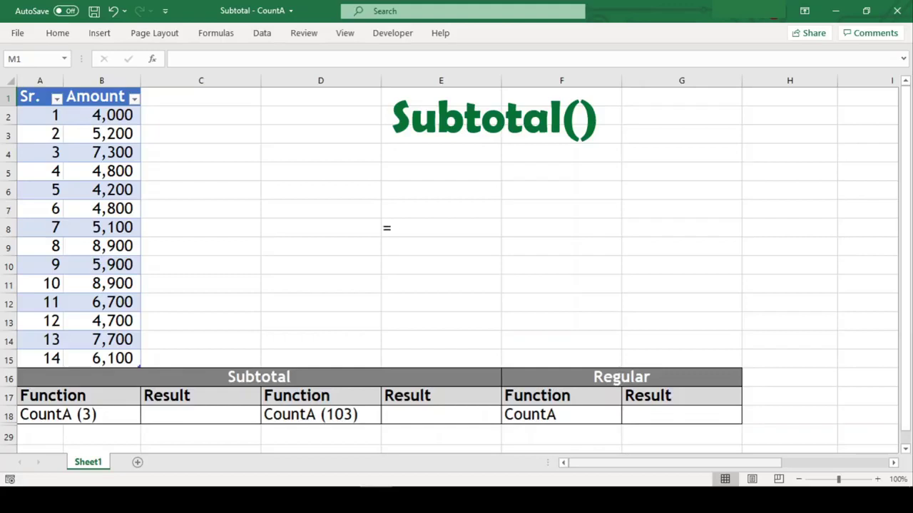
Step: Total the Amount column with =SUM(B2:B15) in E8
type("sum(B2:B15")
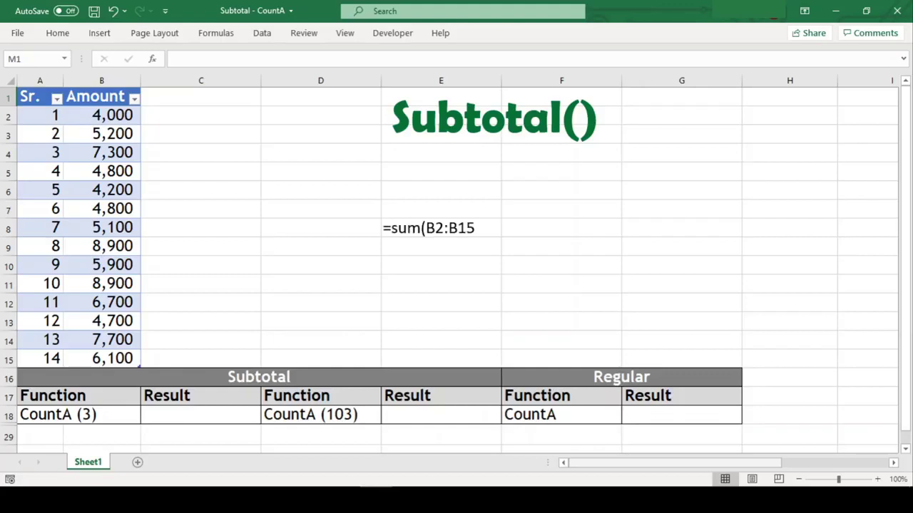
key("Return")
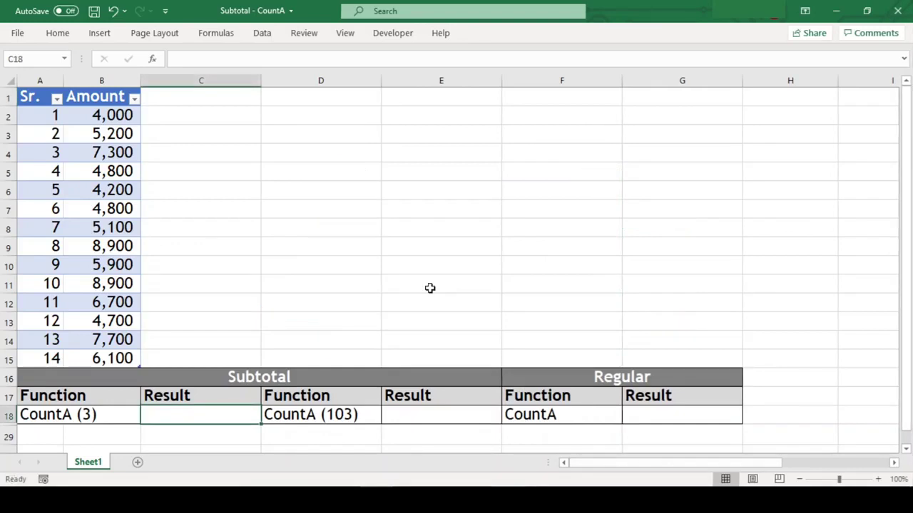
Step: Enter =SUBTOTAL(3,$B$2:$B$15) in C18 with both references made absolute
type("=subto")
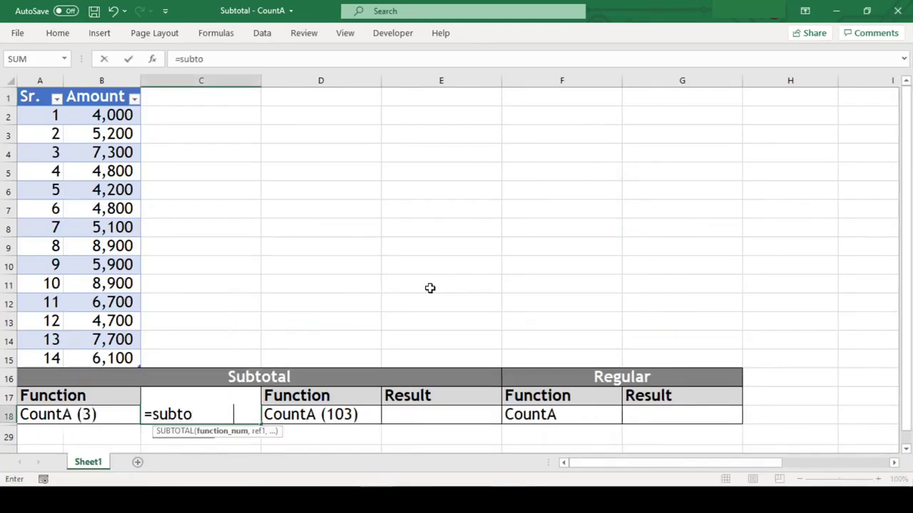
key("Tab")
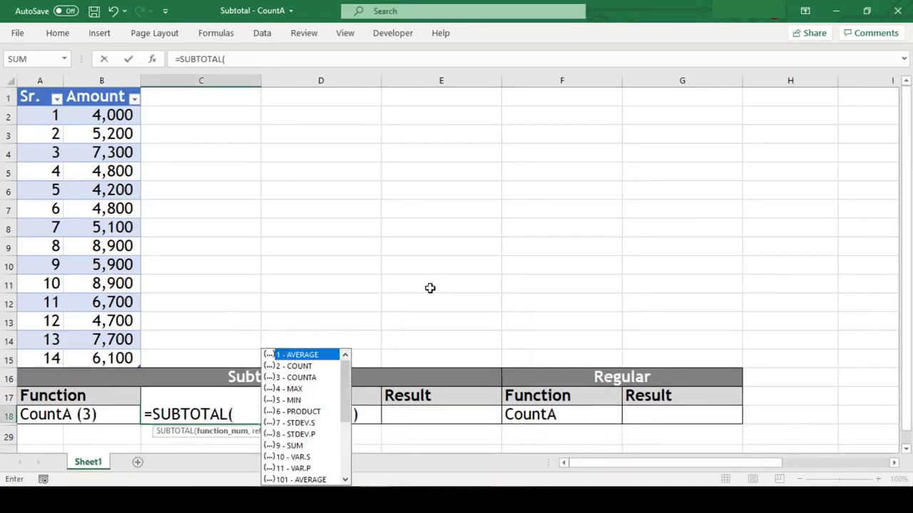
type("3,")
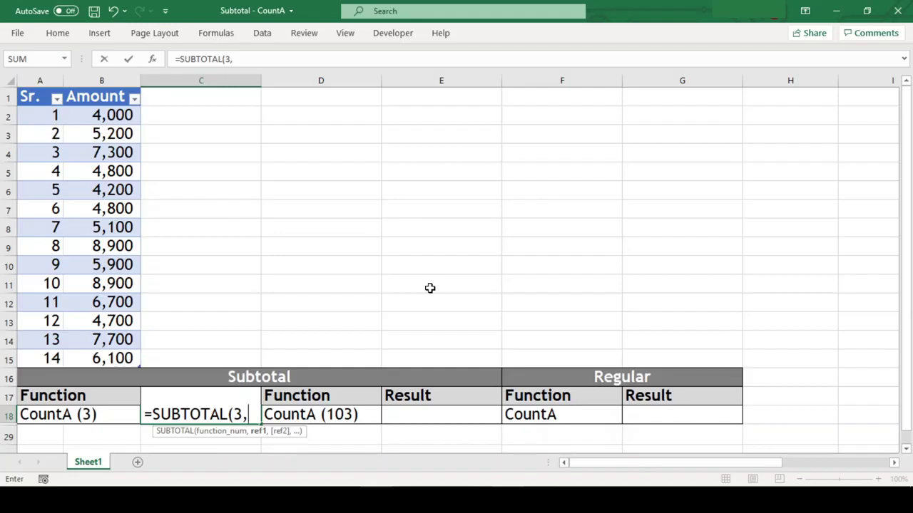
type("b2:b")
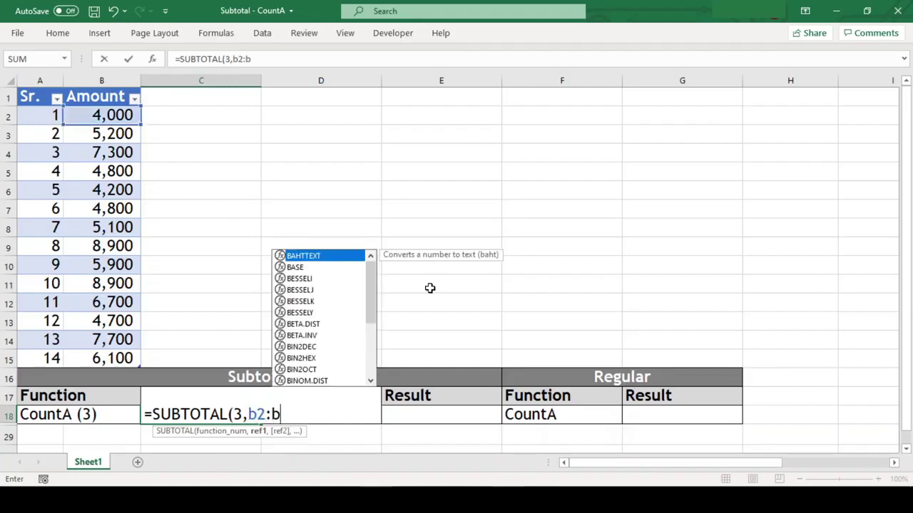
type("15")
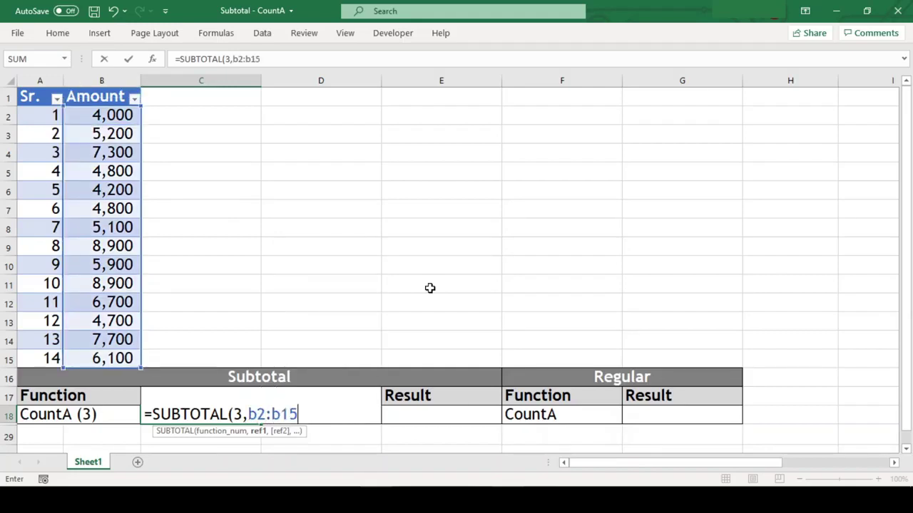
left_click(258, 415)
key("F4")
left_click(307, 415)
key("F4")
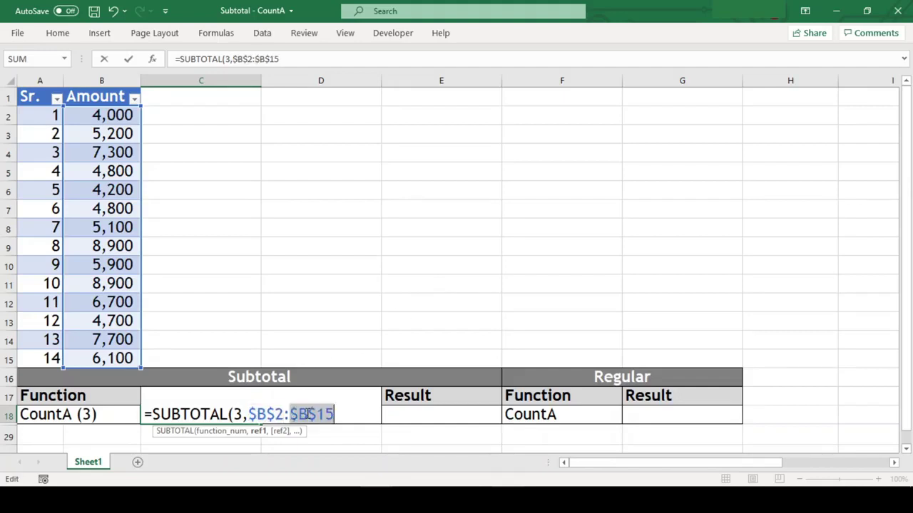
key("Right")
type(")")
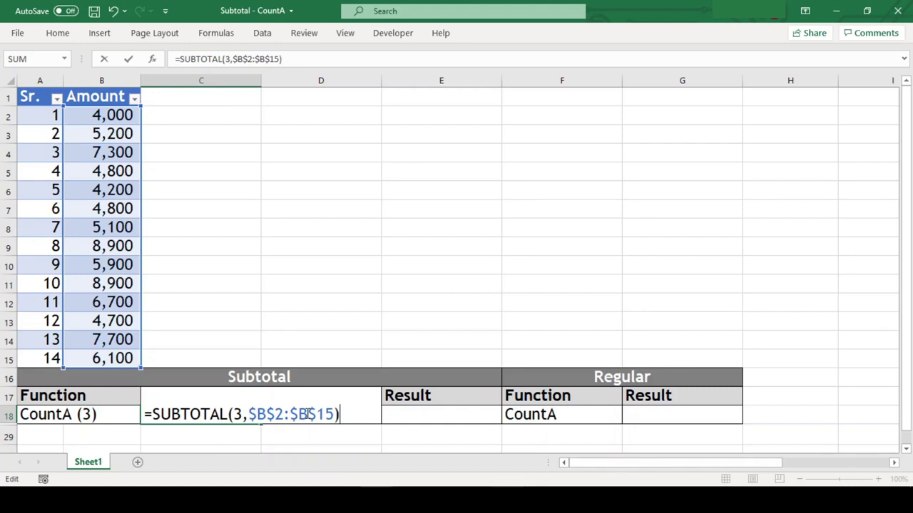
key("Return")
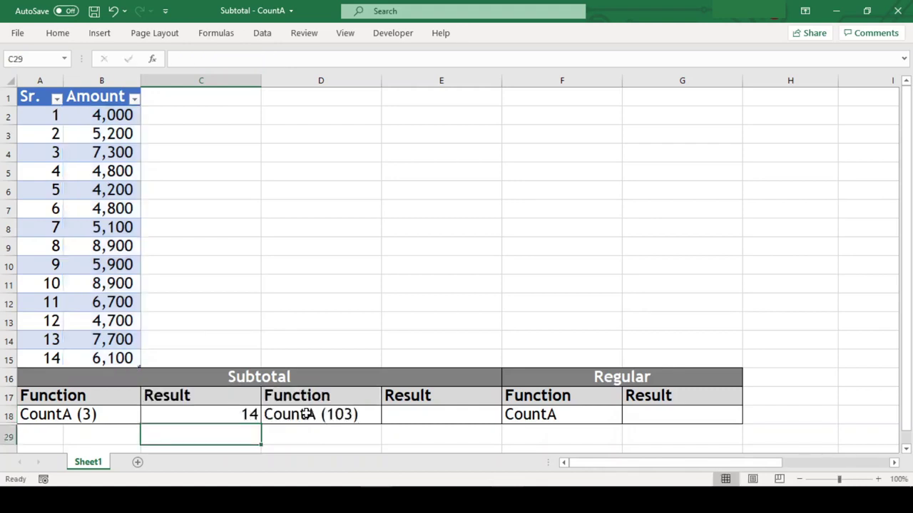
Step: Put =COUNTA(B2:B15) in the Regular result cell G18, returning 14
left_click(571, 421)
left_click(673, 413)
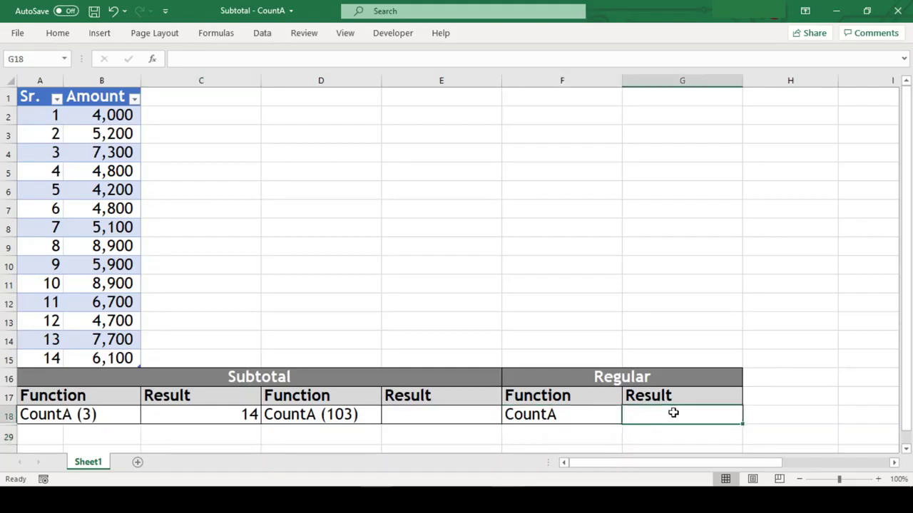
type("=c")
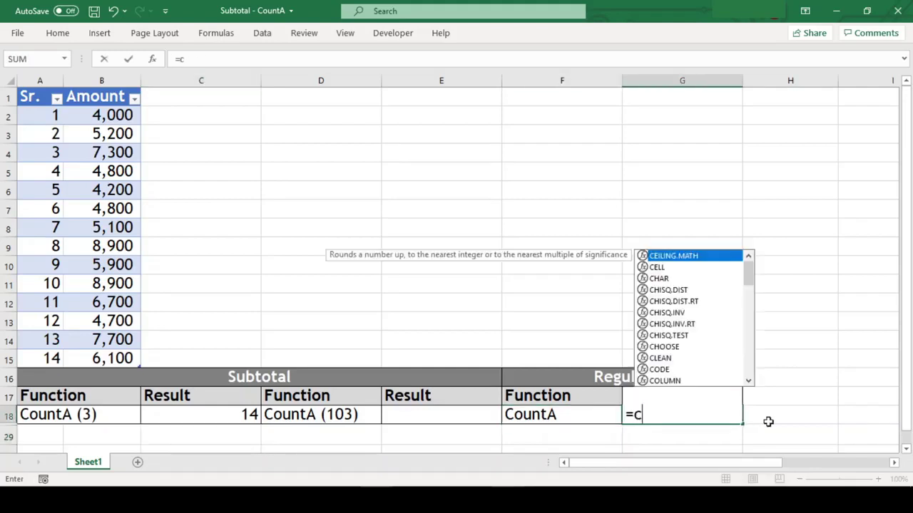
type("ounta")
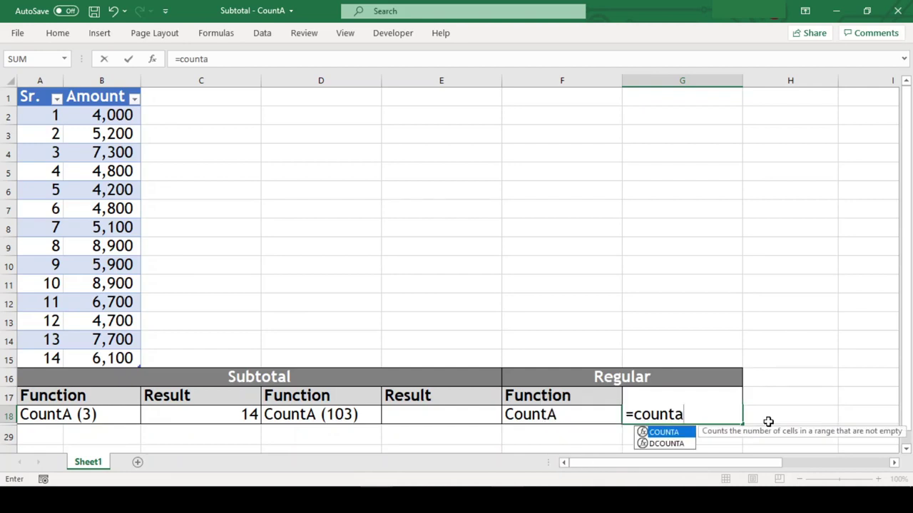
type("(b2")
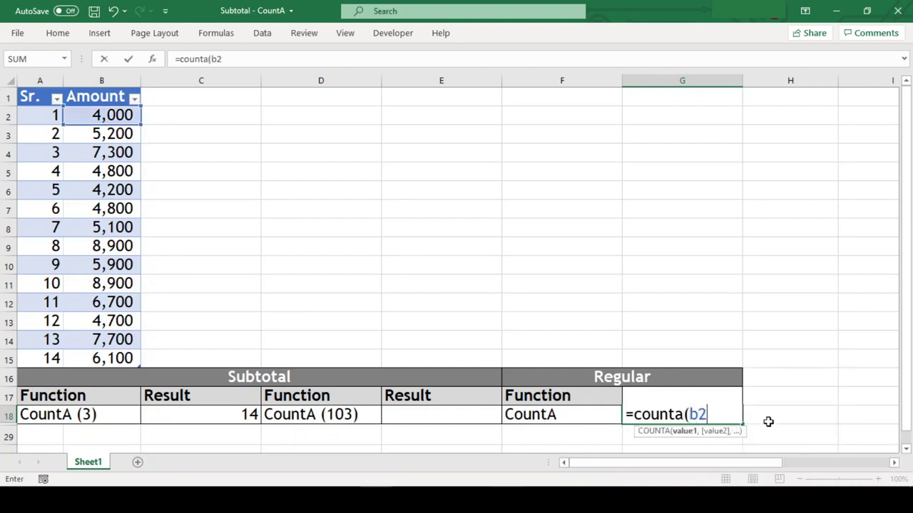
type(":b15)")
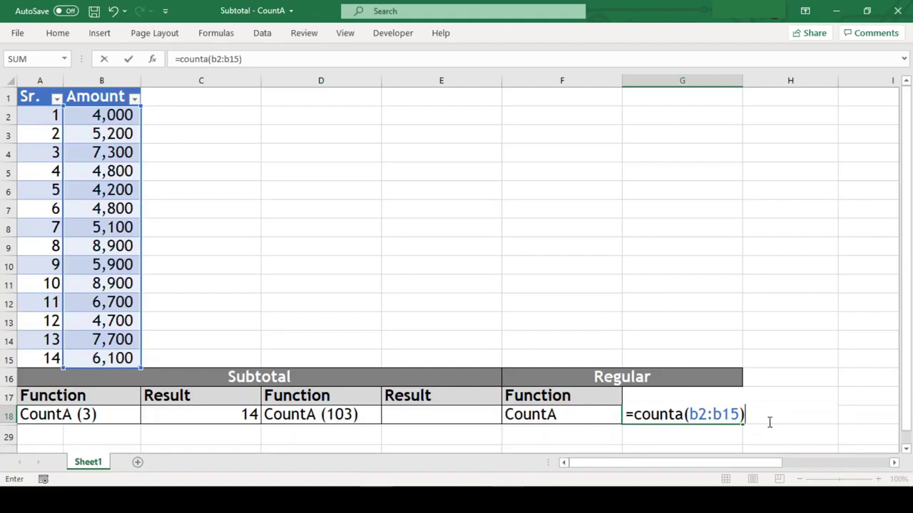
key("Return")
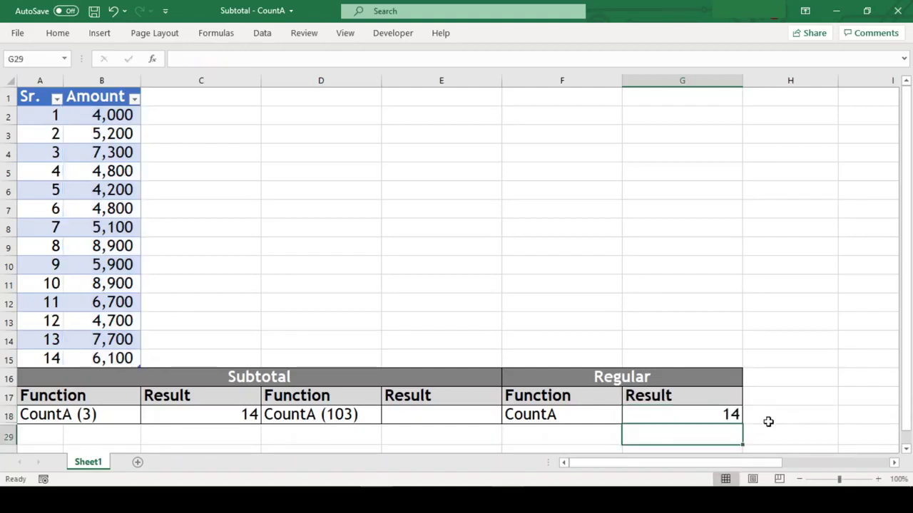
left_click(721, 411)
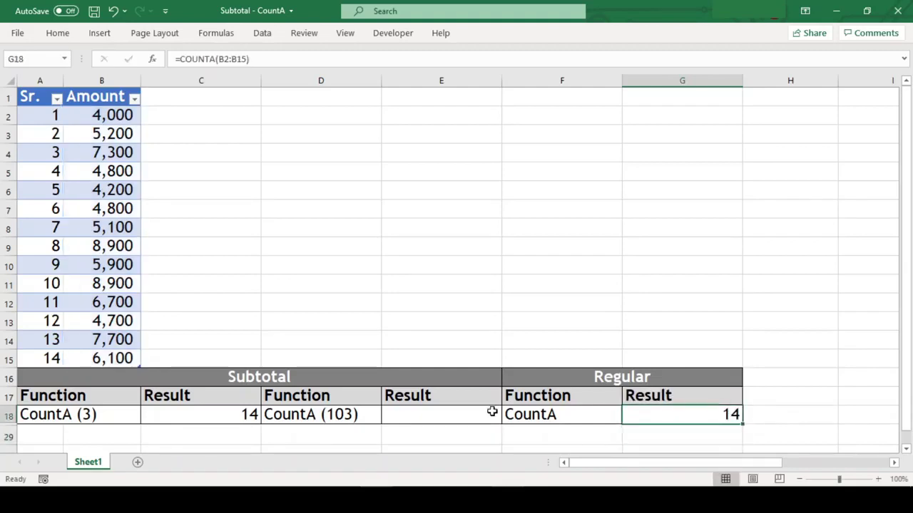
Step: Apply a Number Filter on Amount showing only values greater than 6000
left_click(219, 415)
left_click(799, 230)
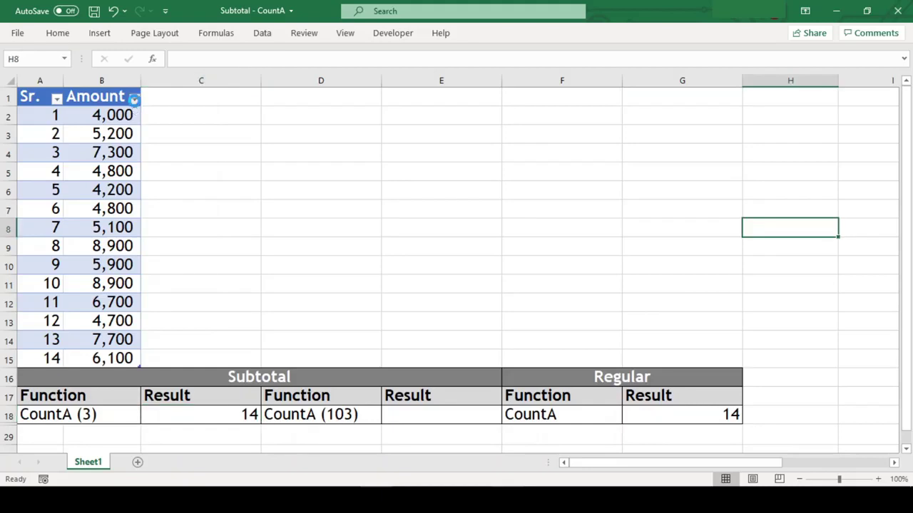
left_click(134, 99)
mouse_move(118, 224)
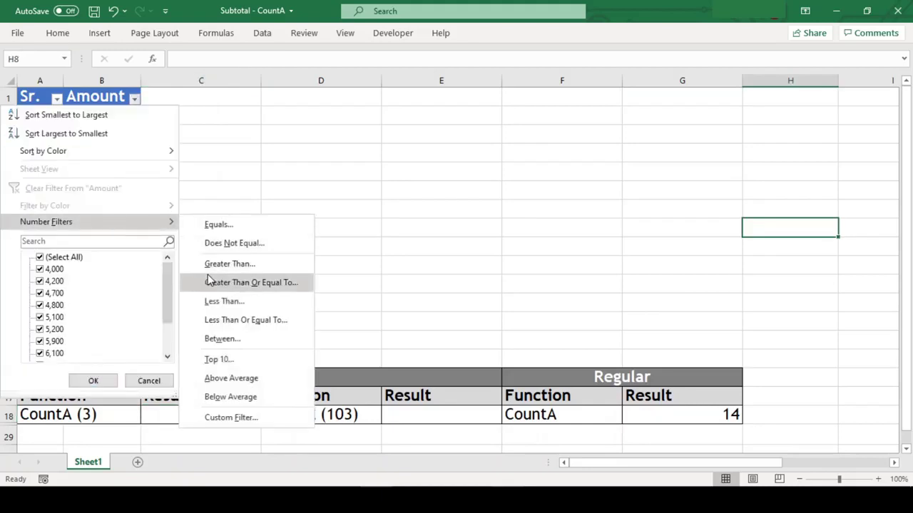
left_click(228, 263)
type("6000")
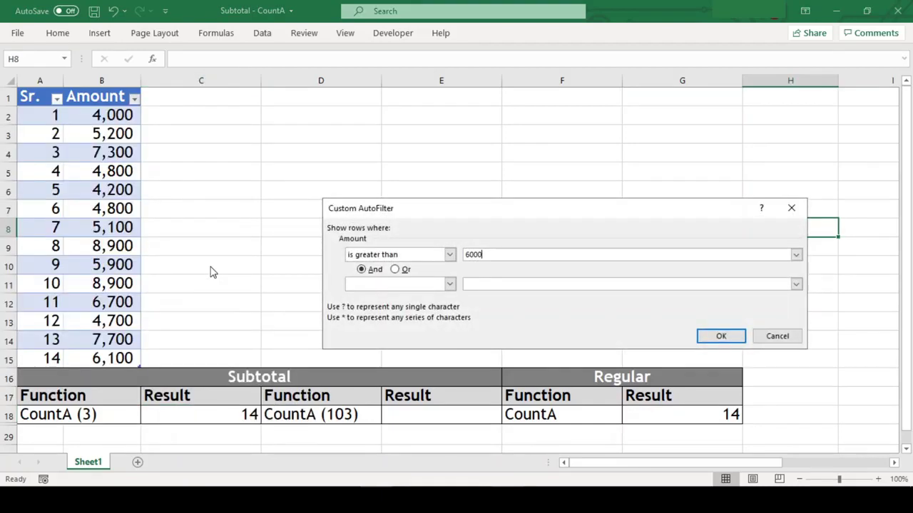
key("Return")
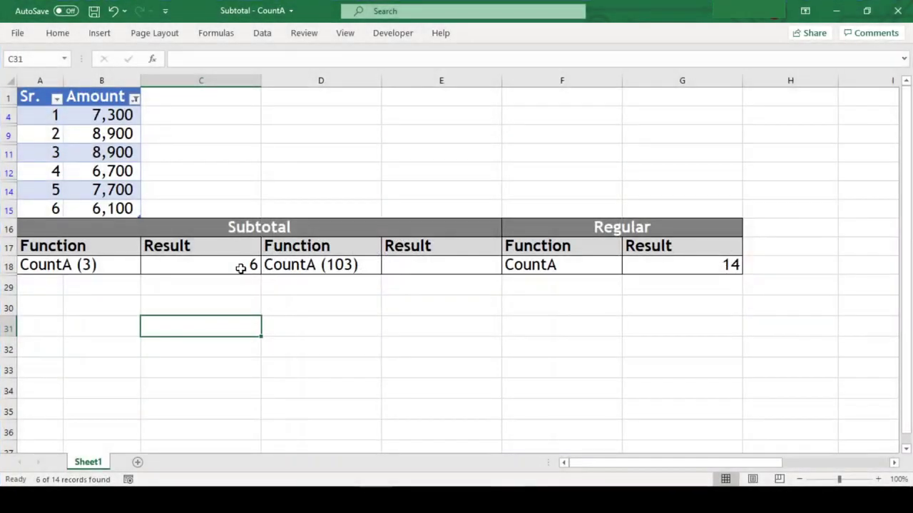
Step: Copy C18's formula to E18 and change it to =SUBTOTAL(103,$B$2:$B$15)
left_click(241, 268)
key("ctrl+c")
left_click(429, 263)
key("ctrl+v")
key("F2")
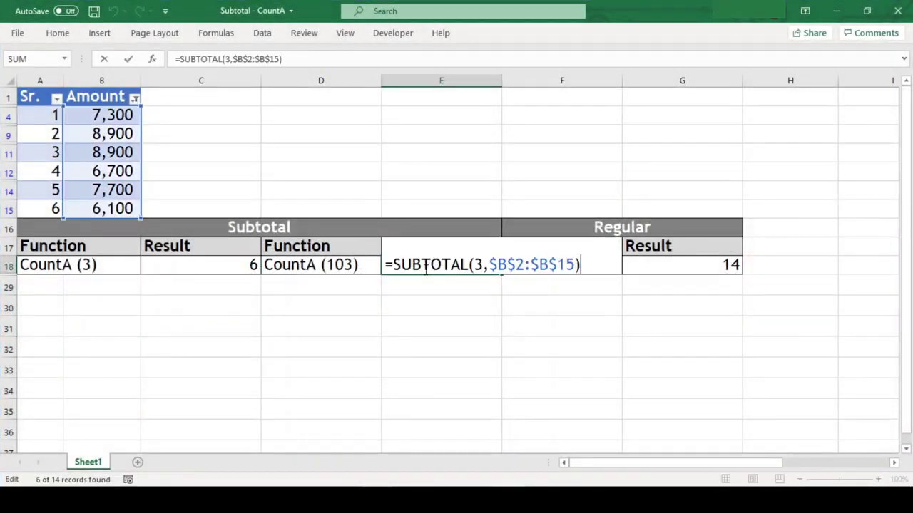
left_click(475, 266)
type("10")
key("Return")
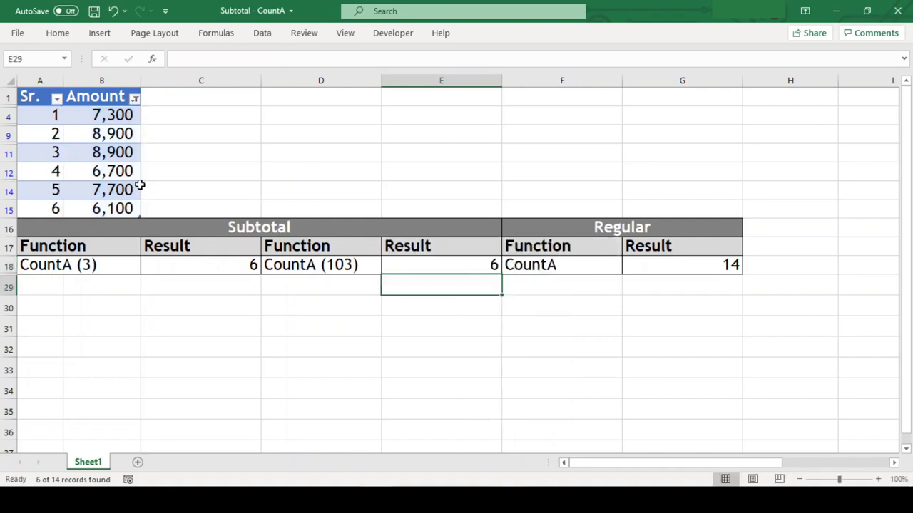
Step: Select all values in the Amount filter so all 14 rows show again
left_click(134, 98)
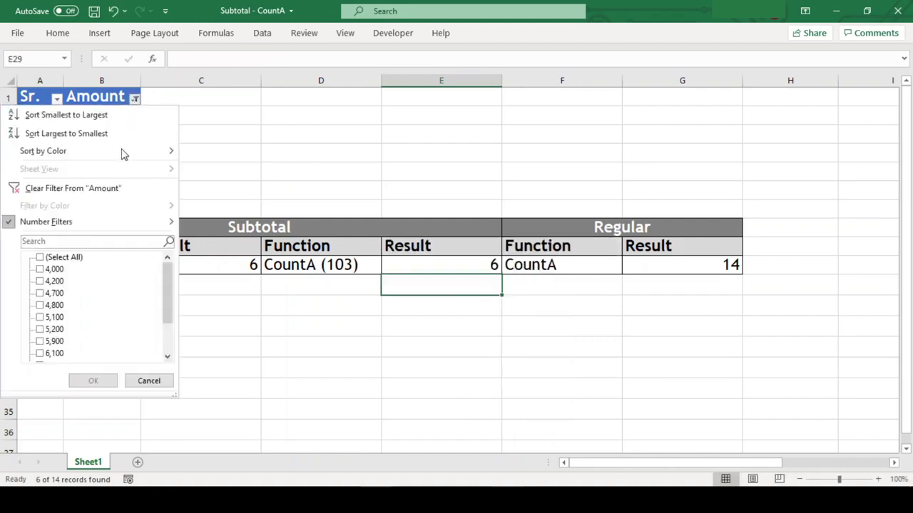
left_click(72, 260)
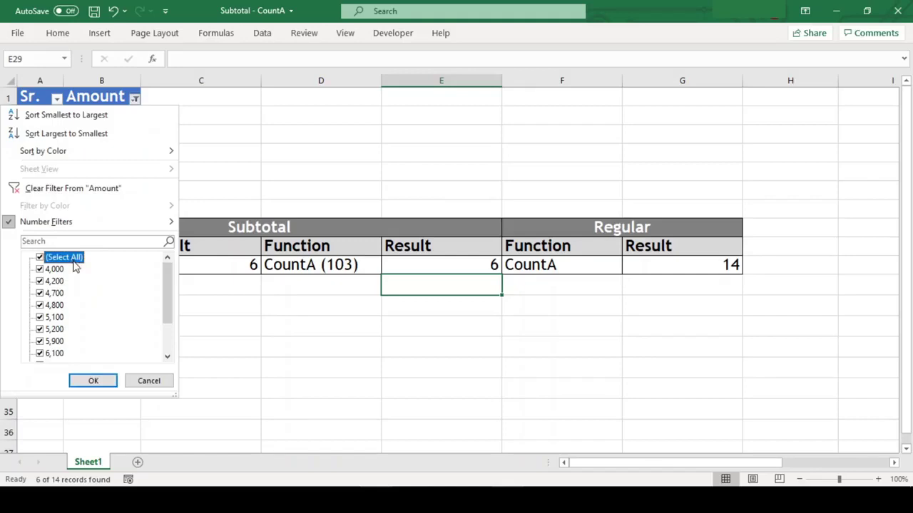
left_click(92, 381)
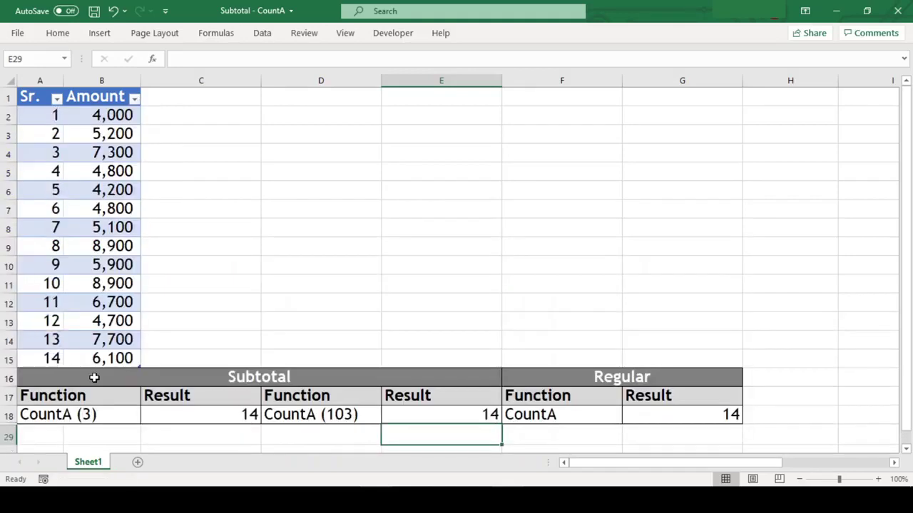
left_click(430, 420)
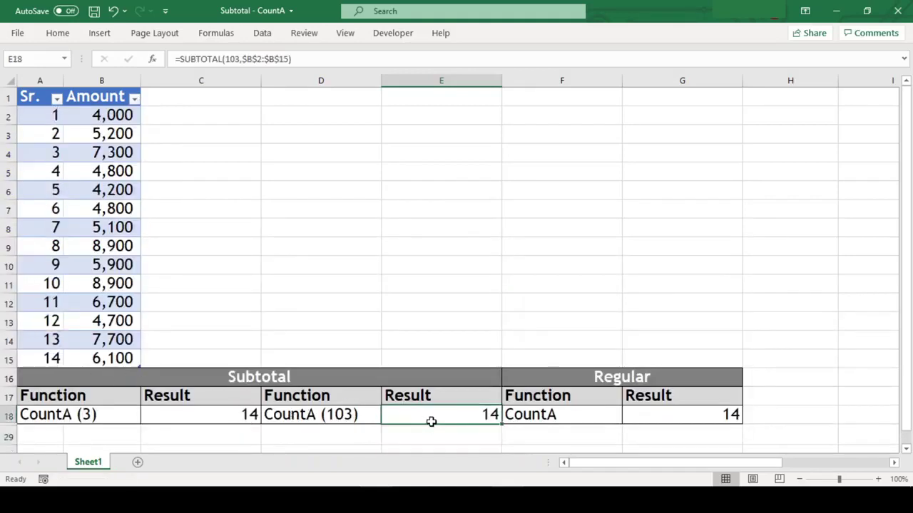
left_click(224, 414)
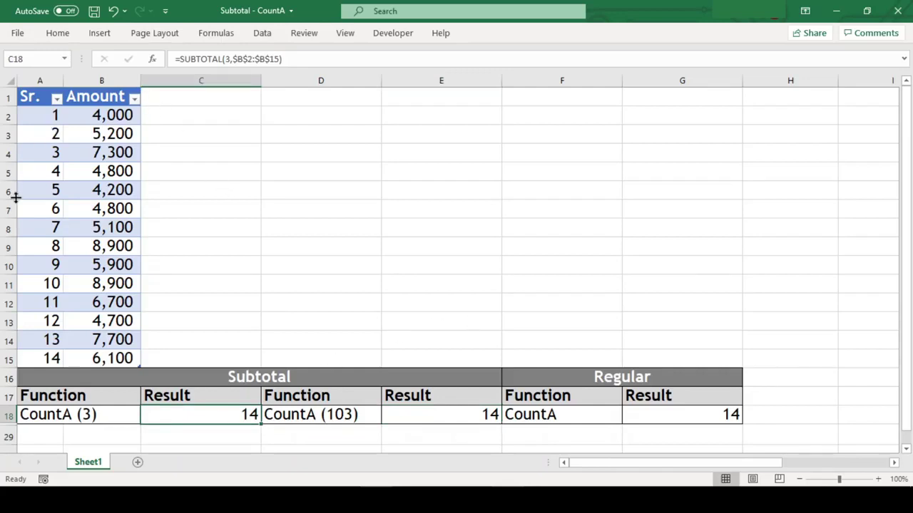
Step: Hide worksheet rows 7 through 10, dropping CountA (103) to 10
left_click_drag(6, 211, 6, 268)
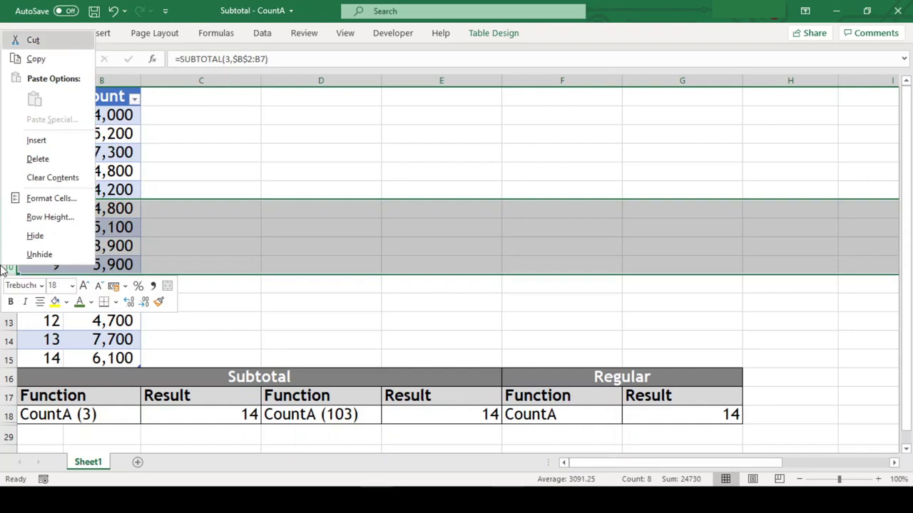
key("h")
left_click(583, 391)
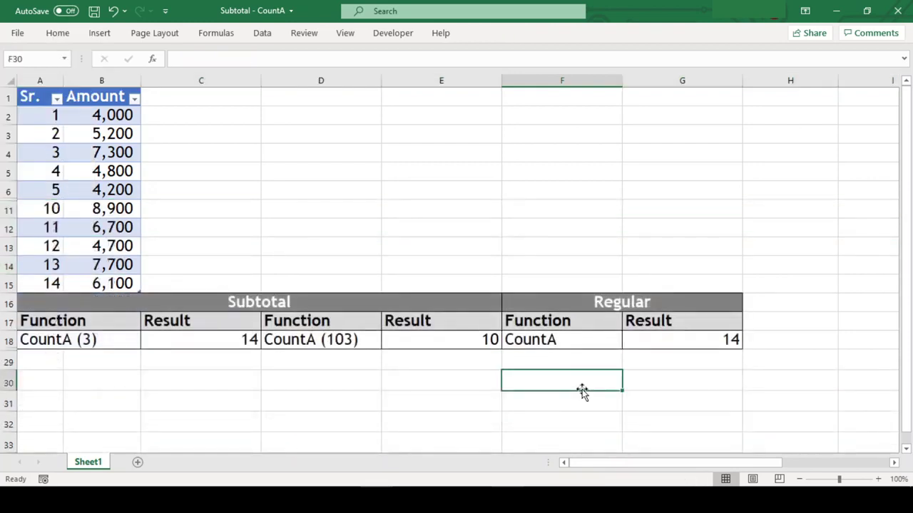
key("Right")
key("Right")
key("Right")
key("Right")
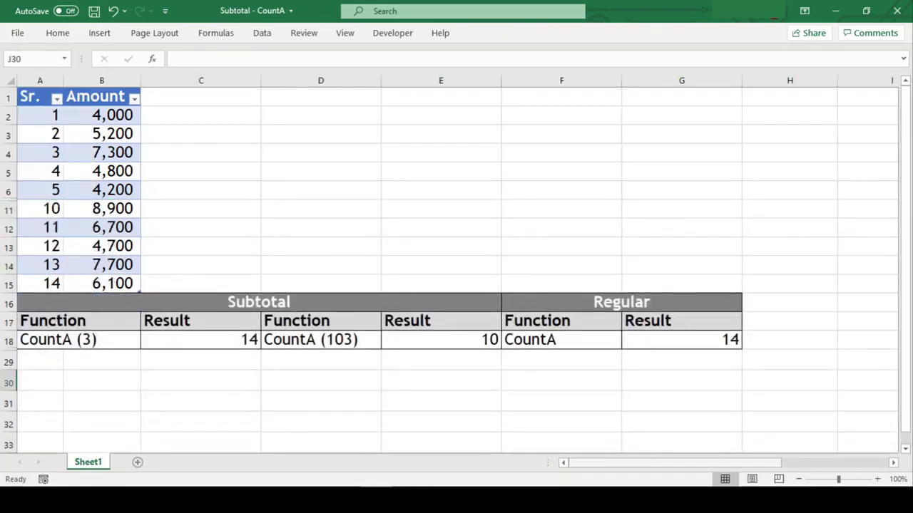